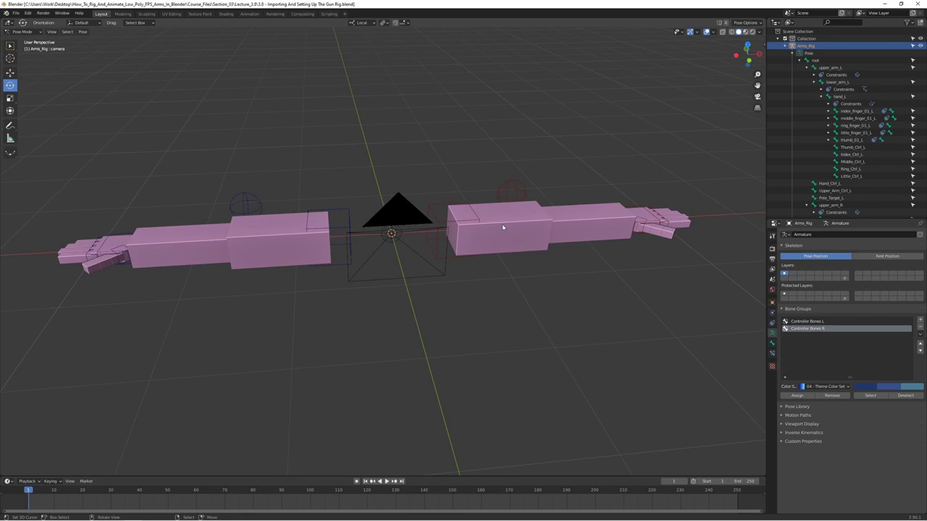
# Test-move the Hand_Ctrl_L controller, then undo the move and deselect it
pyautogui.click(634, 207)
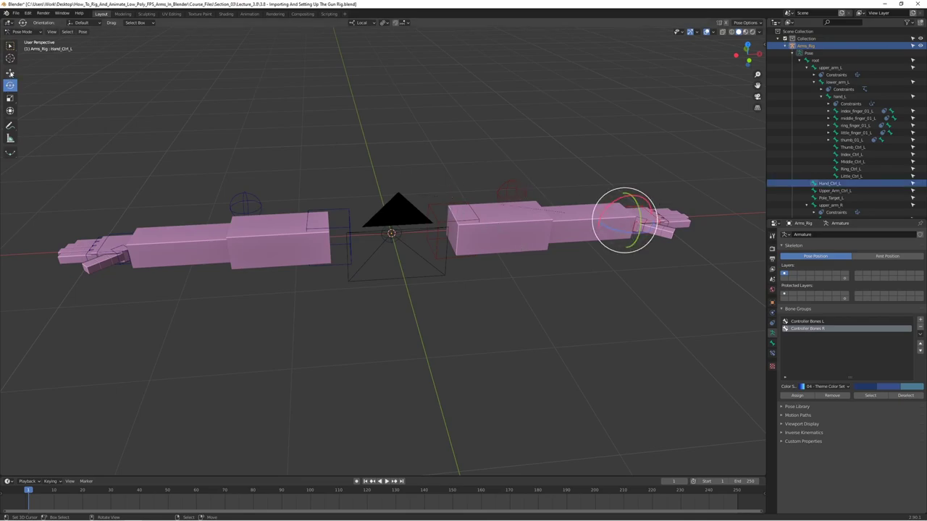
pyautogui.press('g')
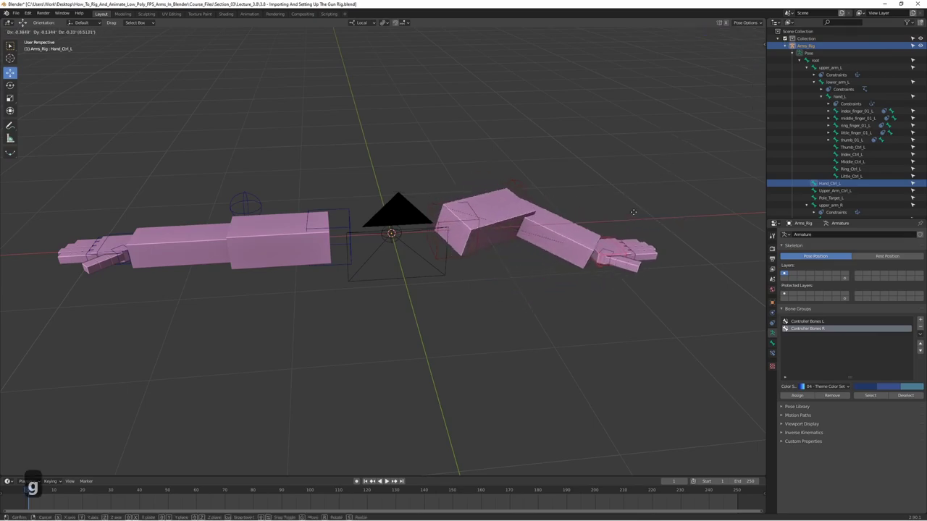
pyautogui.click(614, 303)
pyautogui.hotkey('ctrl', 'z')
pyautogui.click(598, 302)
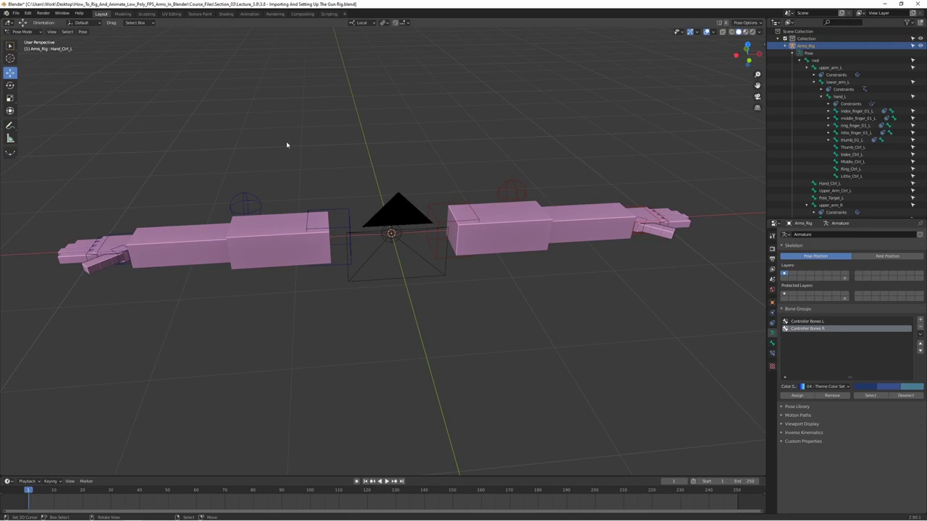
# Switch the Arms_Rig to Object Mode and clear the selection
pyautogui.moveTo(321, 185); pyautogui.dragTo(332, 177, button='middle')
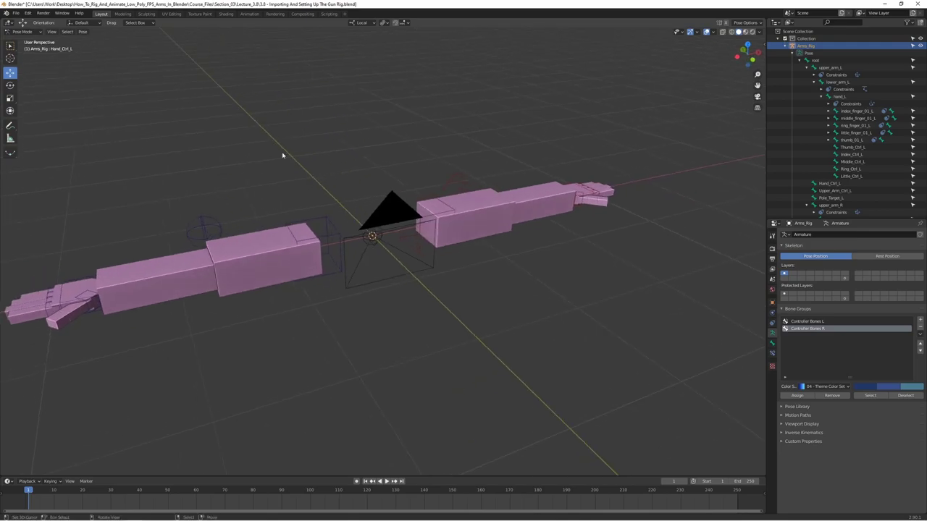
pyautogui.click(21, 32)
pyautogui.click(24, 39)
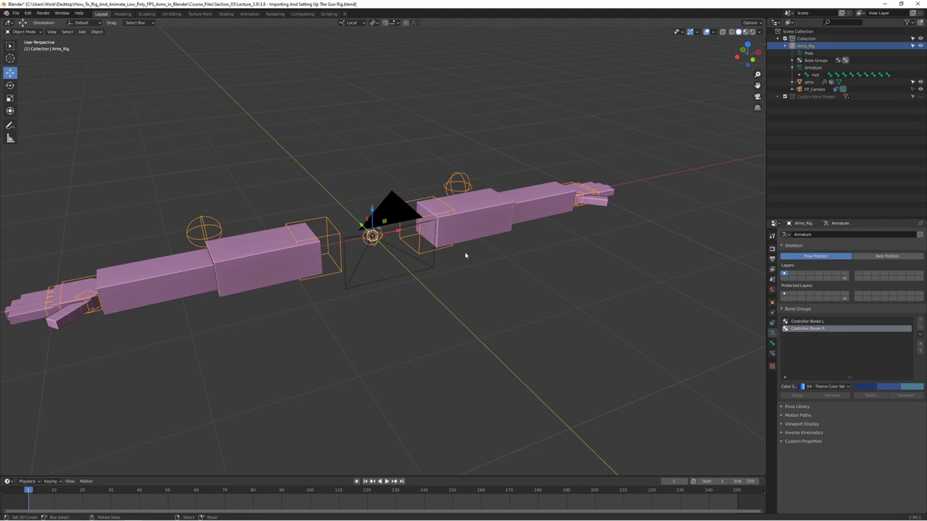
pyautogui.click(487, 266)
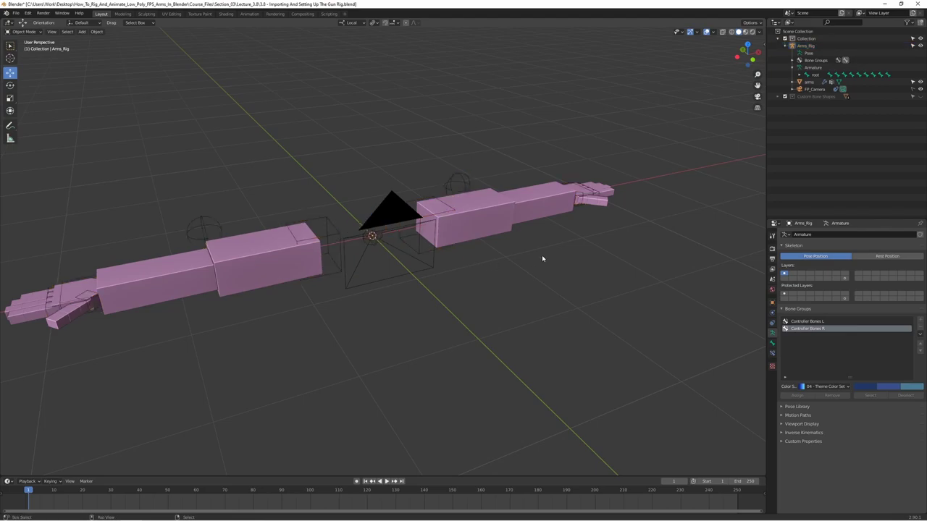
# Snap the 3D cursor to the world origin and bring up the File menu
pyautogui.hotkey('shift', 's')
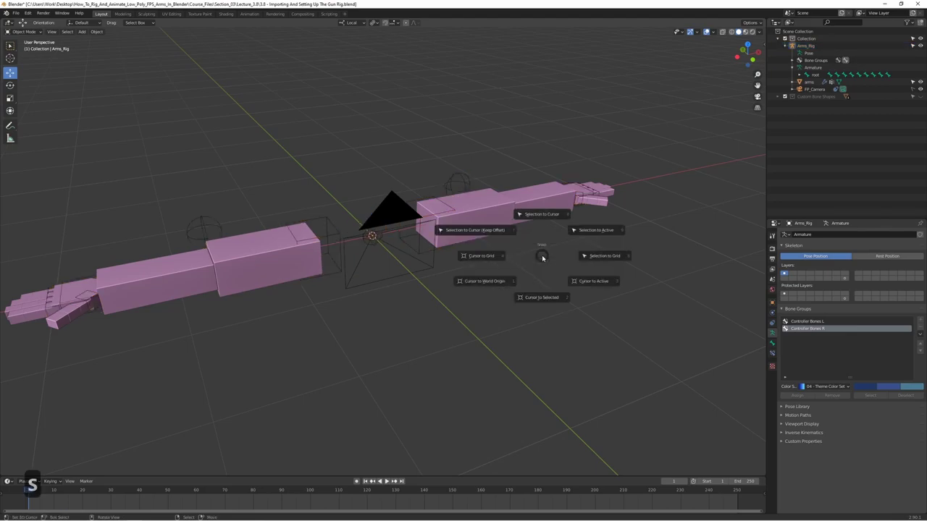
pyautogui.press('1')
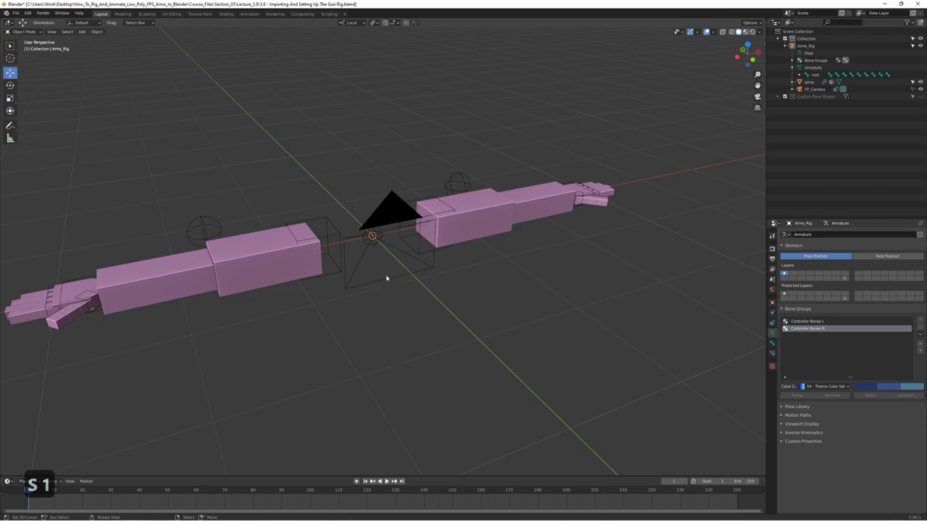
pyautogui.moveTo(365, 311); pyautogui.dragTo(433, 341, button='middle')
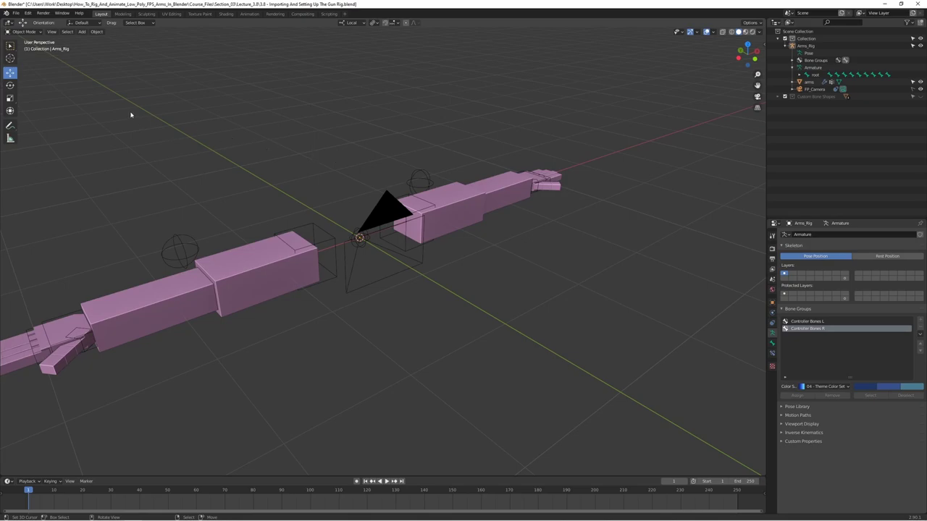
pyautogui.moveTo(130, 114); pyautogui.dragTo(203, 117, button='middle')
pyautogui.click(16, 13)
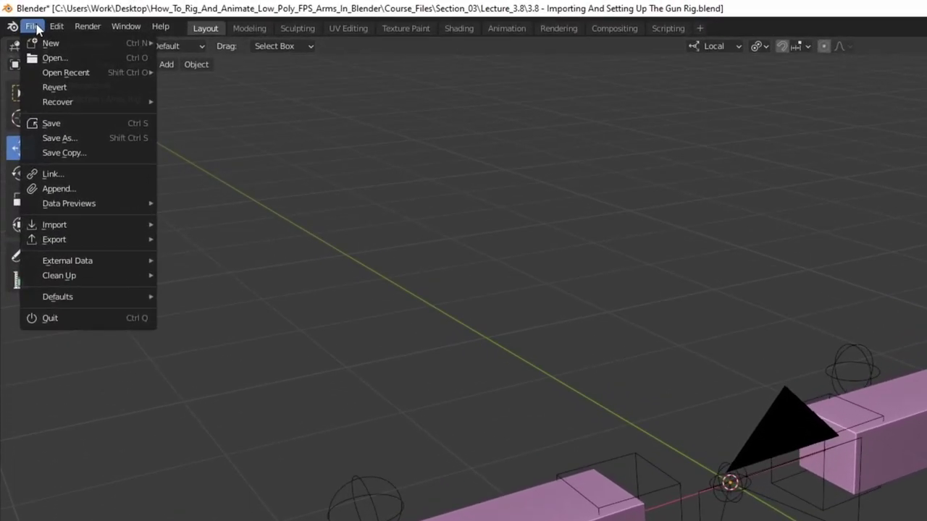
# Browse the Append dialog to the Section_02 > Lecture_2.3 course folder
pyautogui.click(73, 189)
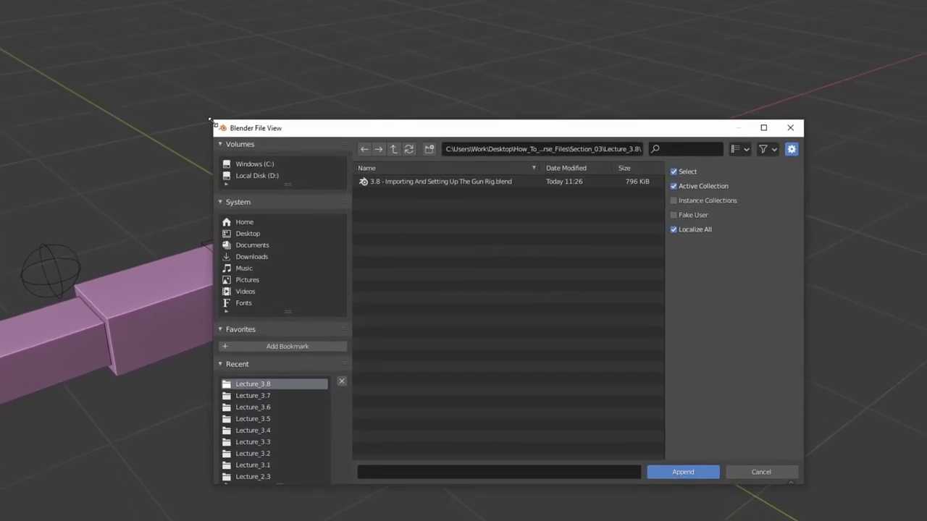
pyautogui.moveTo(209, 120); pyautogui.dragTo(112, 44)
pyautogui.click(296, 75)
pyautogui.click(297, 75)
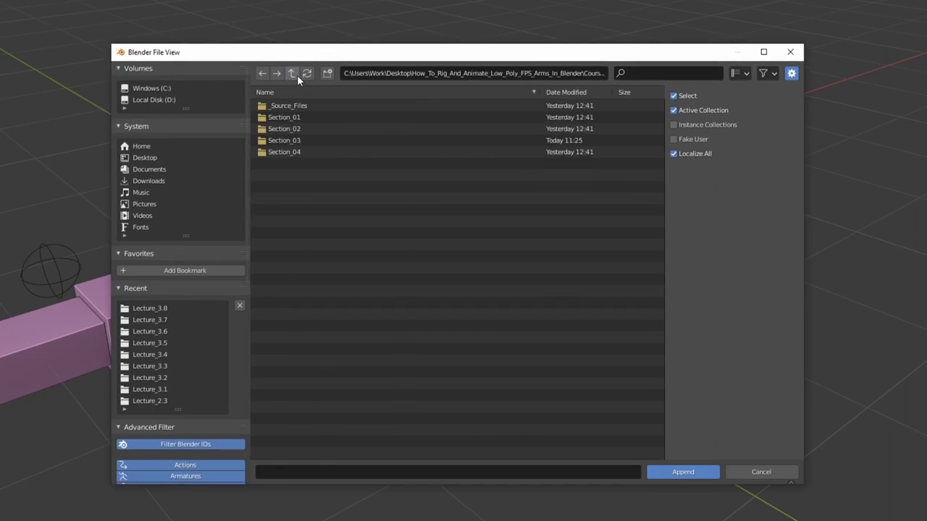
pyautogui.click(291, 129)
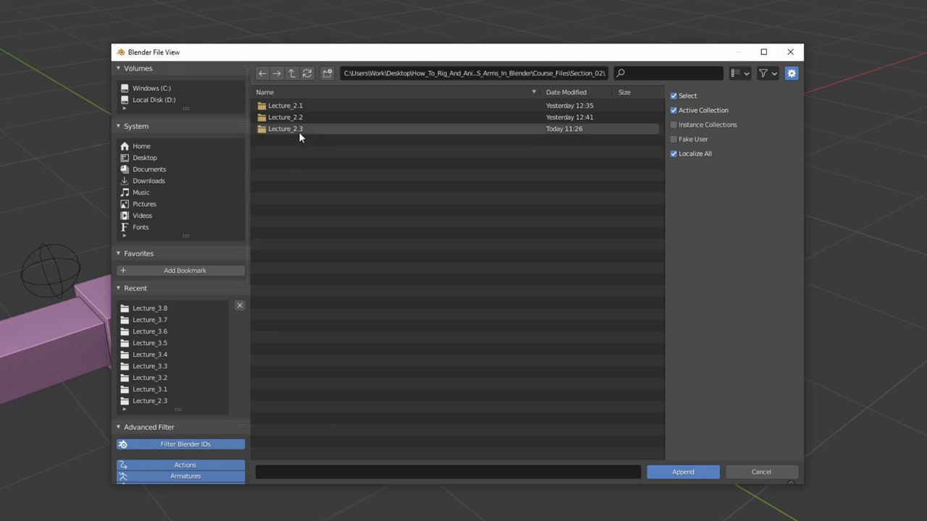
pyautogui.click(298, 130)
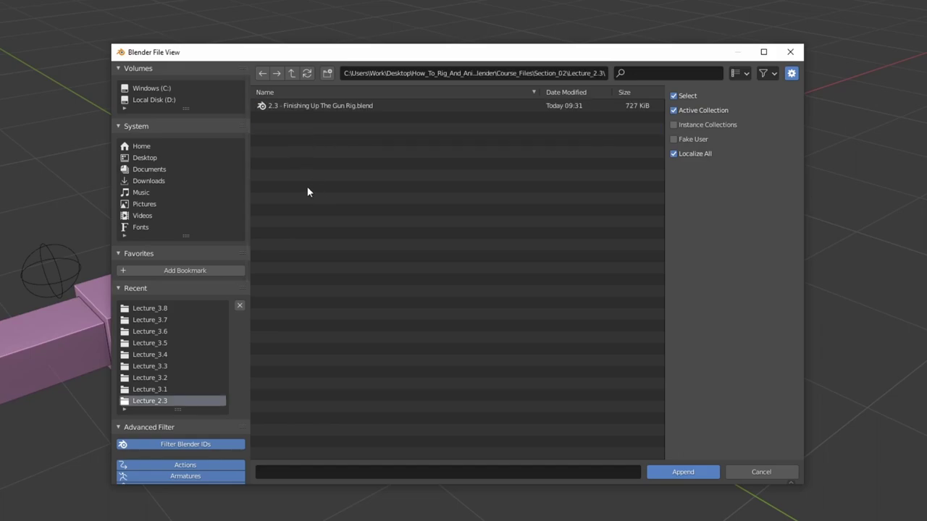
# Append the 'gun' object from '2.3 - Finishing Up The Gun Rig.blend'
pyautogui.doubleClick(304, 106)
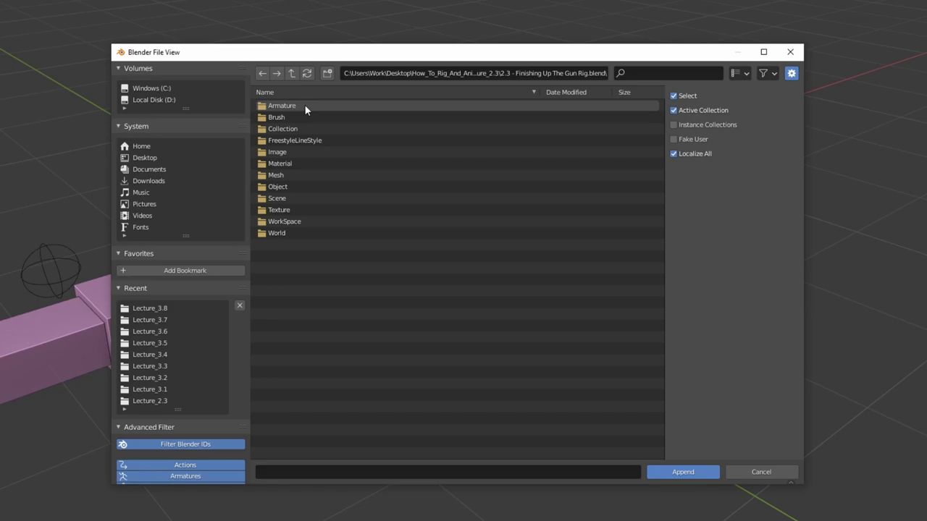
pyautogui.doubleClick(287, 186)
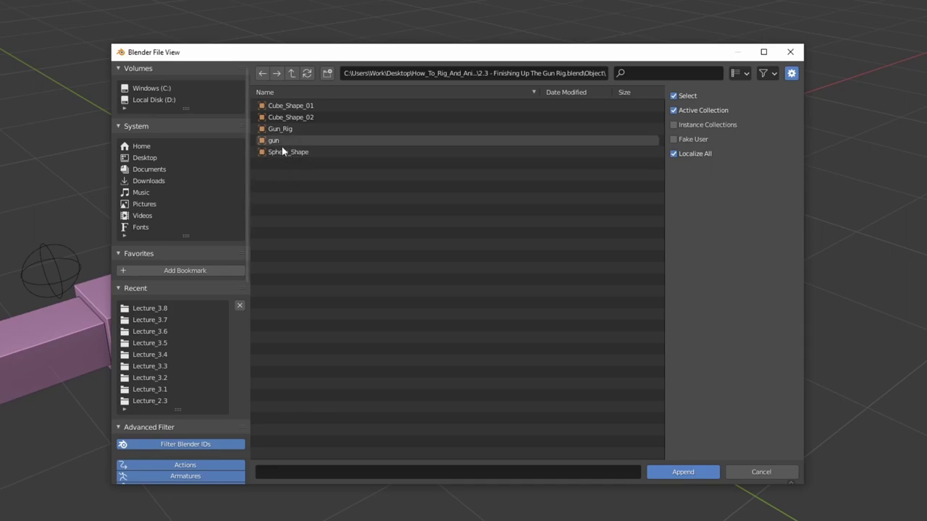
pyautogui.click(284, 142)
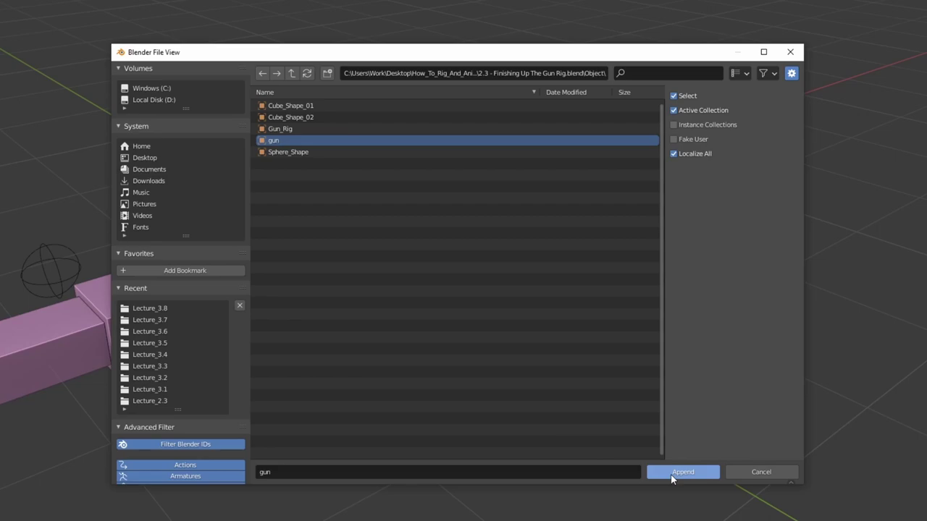
pyautogui.click(671, 475)
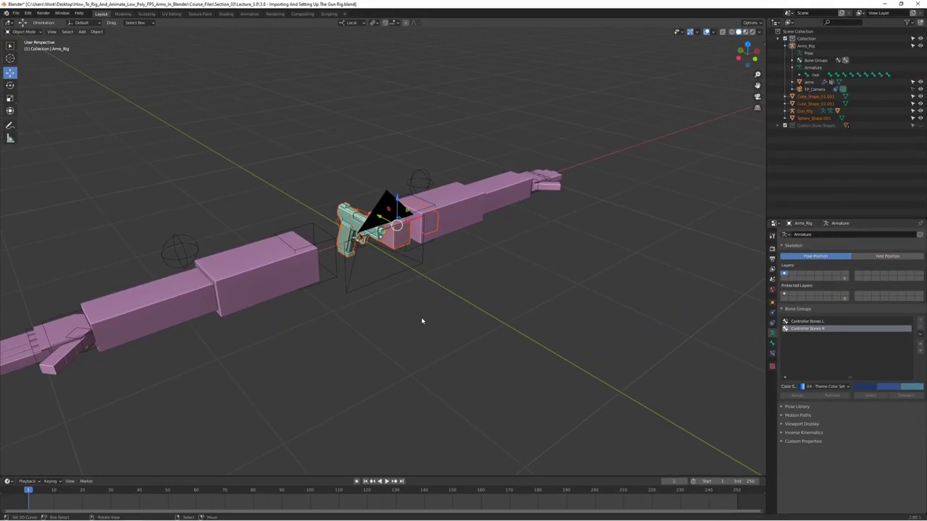
pyautogui.moveTo(319, 235); pyautogui.dragTo(362, 224, button='middle')
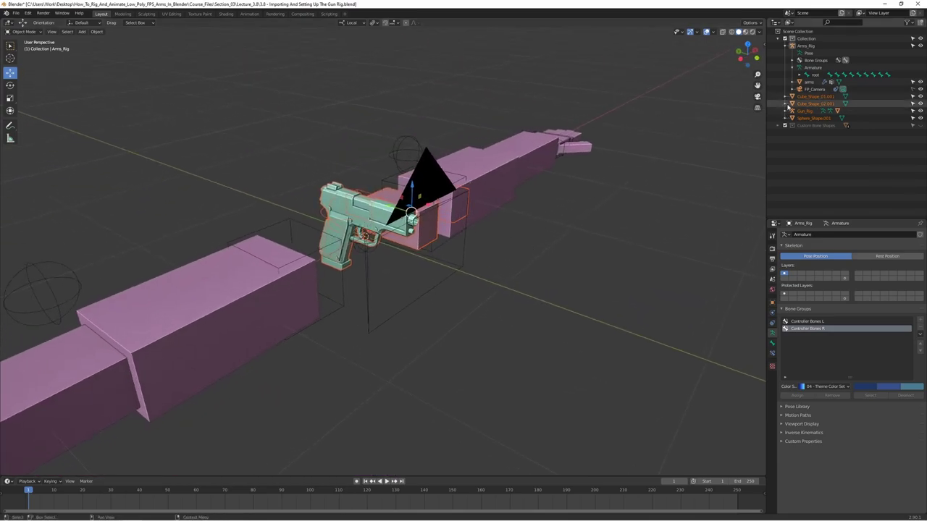
pyautogui.moveTo(480, 215); pyautogui.dragTo(489, 234, button='middle')
pyautogui.click(573, 282)
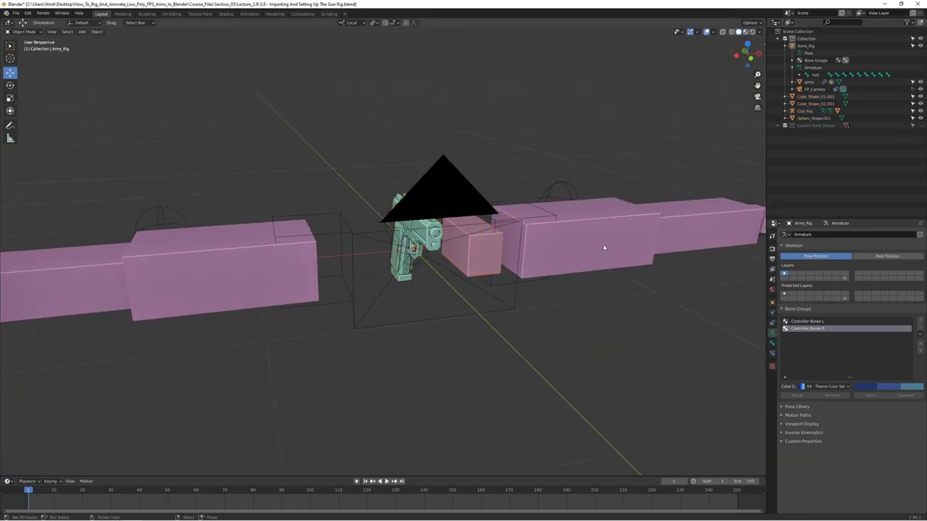
pyautogui.moveTo(594, 213); pyautogui.dragTo(352, 271, button='middle')
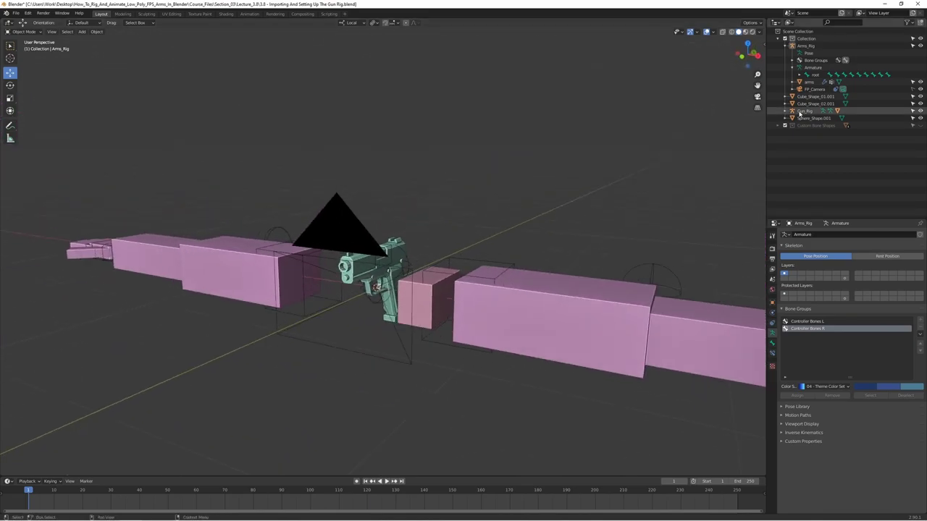
pyautogui.click(815, 97)
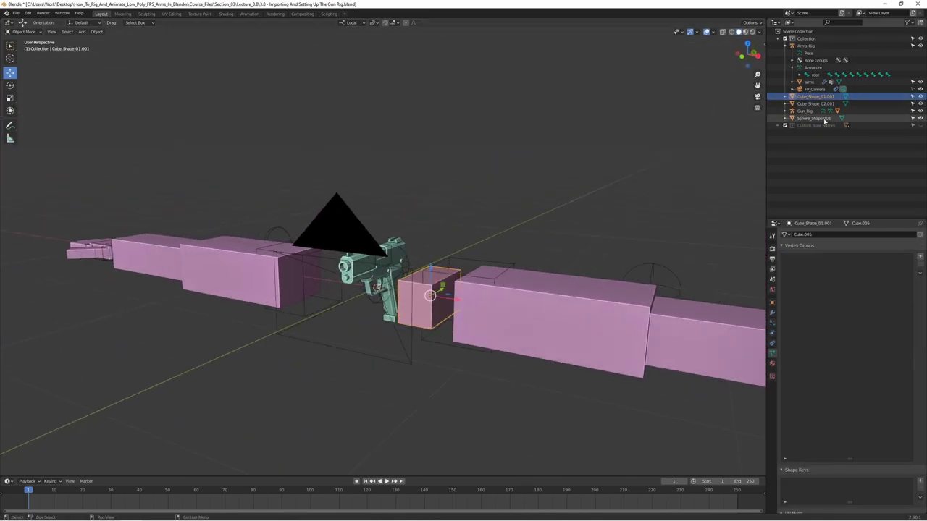
pyautogui.rightClick(806, 100)
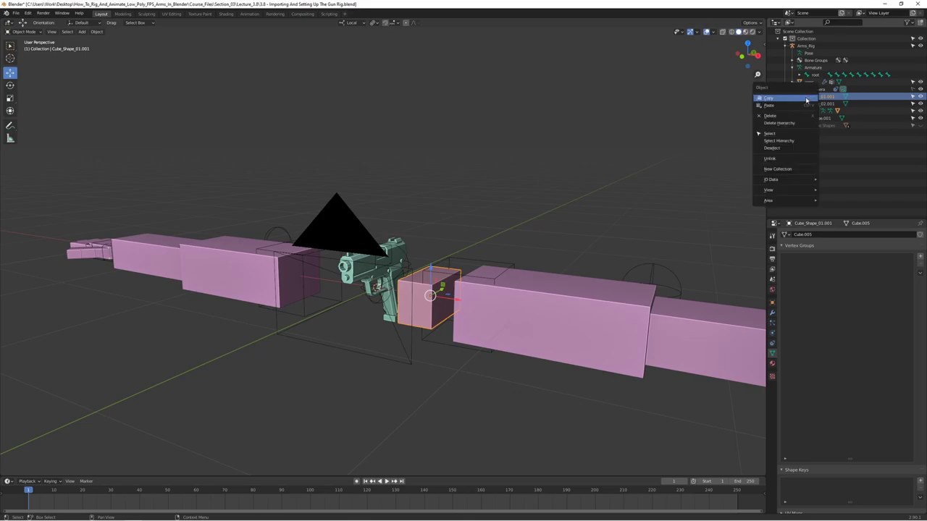
pyautogui.click(782, 116)
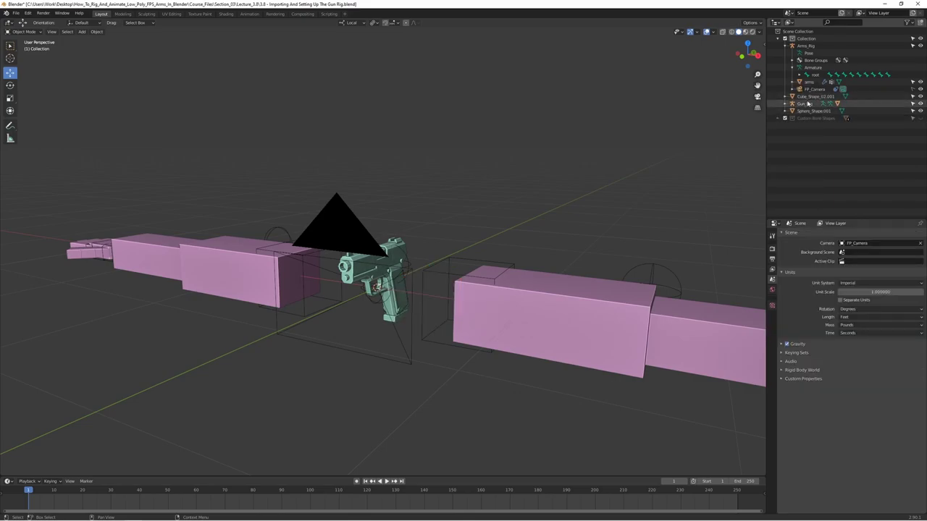
pyautogui.click(812, 98)
pyautogui.rightClick(812, 98)
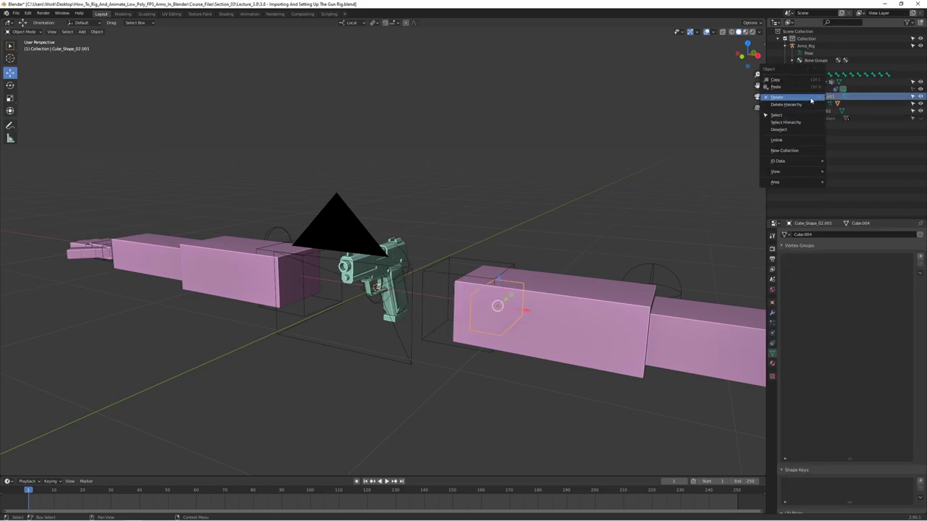
pyautogui.click(784, 114)
pyautogui.click(809, 105)
pyautogui.press('Delete')
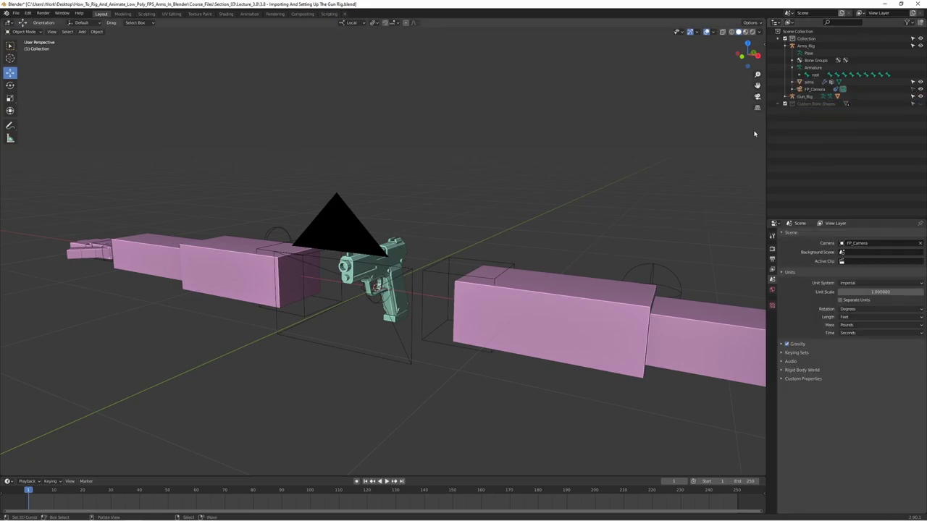
pyautogui.moveTo(579, 321); pyautogui.dragTo(521, 231, button='middle')
pyautogui.hotkey('ctrl', 'z')
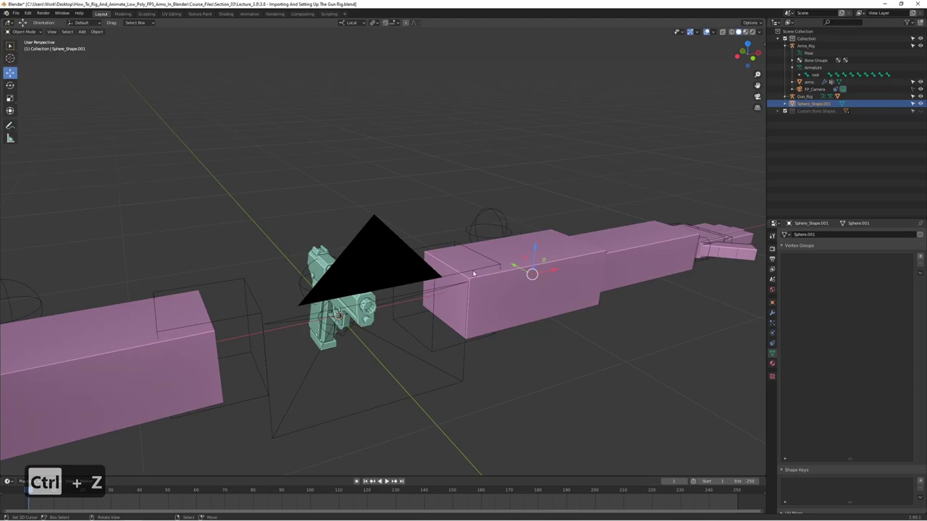
pyautogui.hotkey('ctrl', 'z')
pyautogui.hotkey('ctrl', 'z')
pyautogui.hotkey('ctrl', 'z')
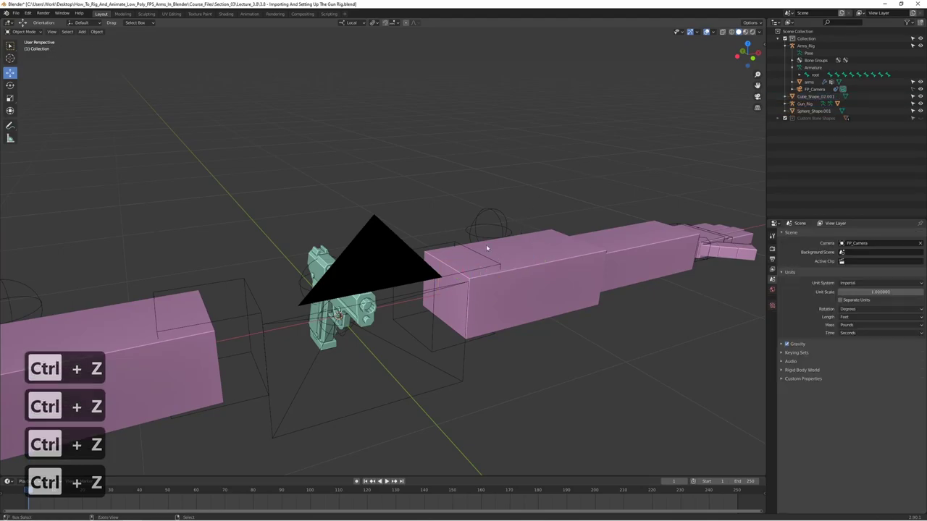
pyautogui.hotkey('ctrl', 'z')
pyautogui.moveTo(610, 304); pyautogui.dragTo(551, 300, button='middle')
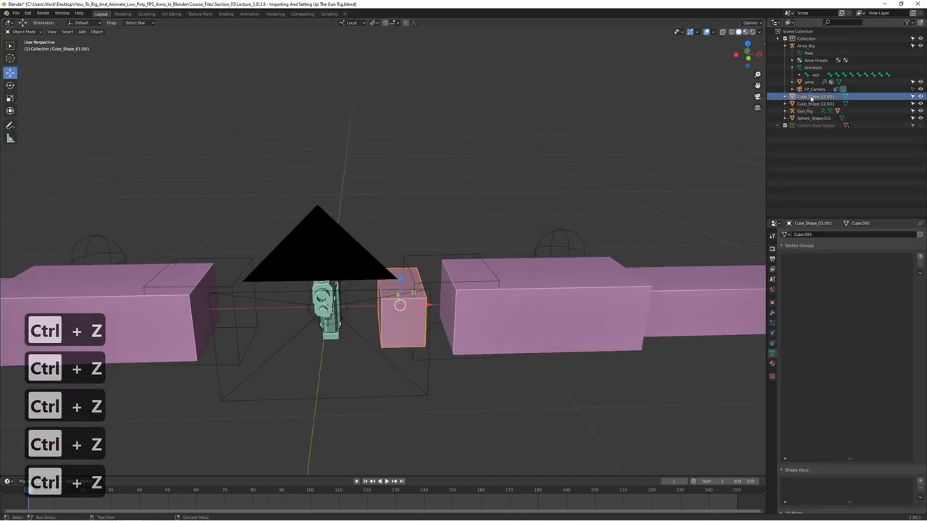
# Rename Cube_Shape_01.001 to Gun_Cube_Shape_01 in the Outliner
pyautogui.doubleClick(810, 97)
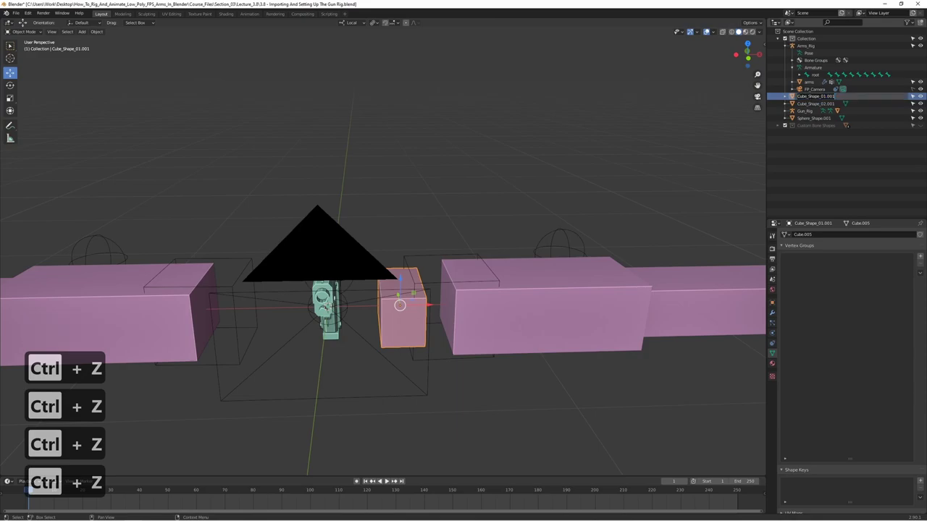
pyautogui.press('BackSpace')
pyautogui.press('BackSpace')
pyautogui.press('BackSpace')
pyautogui.press('BackSpace')
pyautogui.hotkey('ctrl', 'Left')
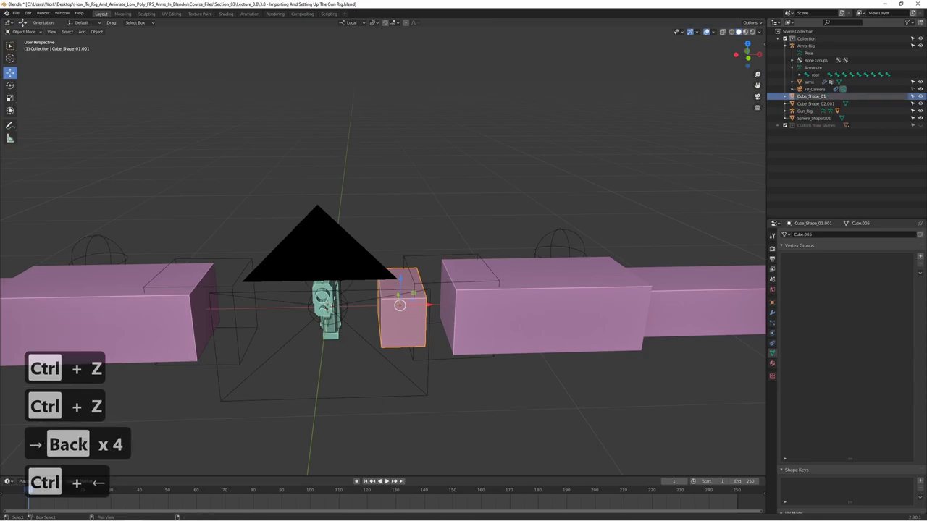
pyautogui.write('Gun_')
pyautogui.press('Return')
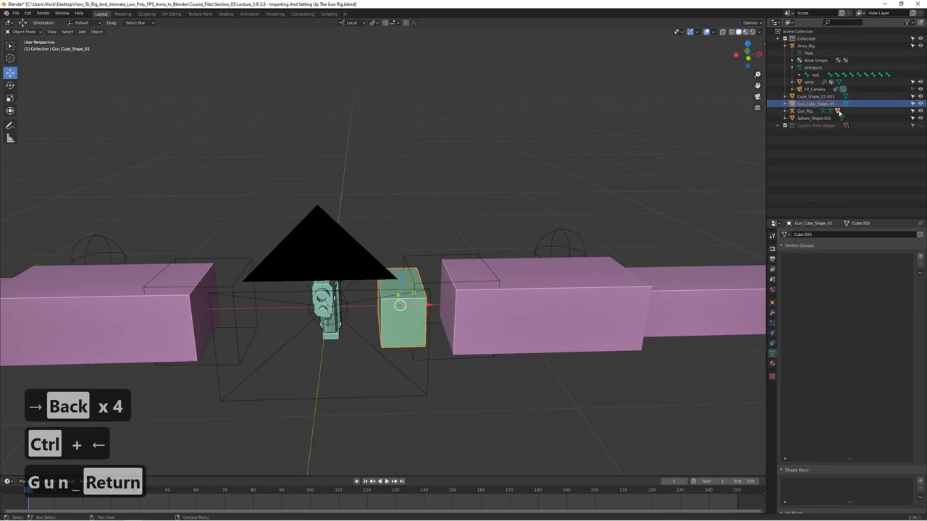
# Rename Cube_Shape_02.001 to Gun_Cube_Shape_02
pyautogui.doubleClick(832, 96)
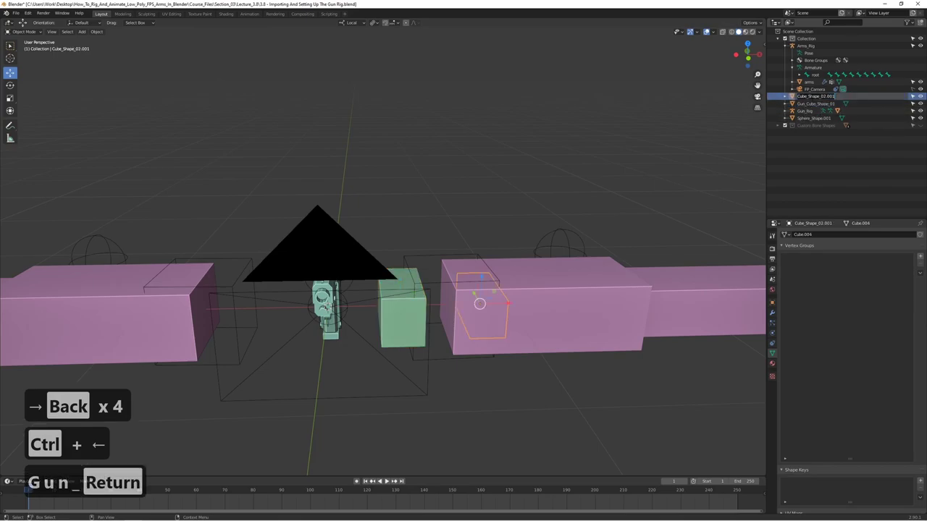
pyautogui.press('Right')
pyautogui.press('BackSpace')
pyautogui.press('BackSpace')
pyautogui.press('BackSpace')
pyautogui.press('BackSpace')
pyautogui.hotkey('ctrl', 'Left')
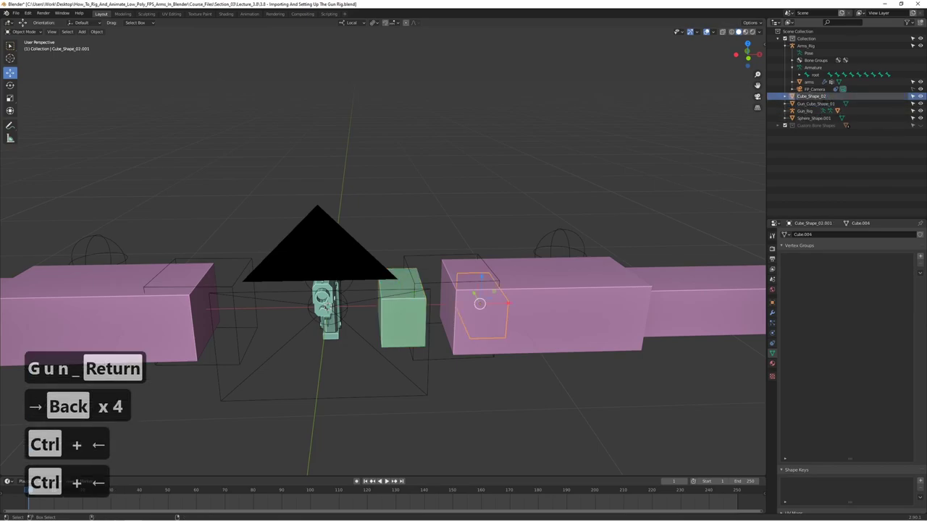
pyautogui.write('Gun_')
pyautogui.press('Return')
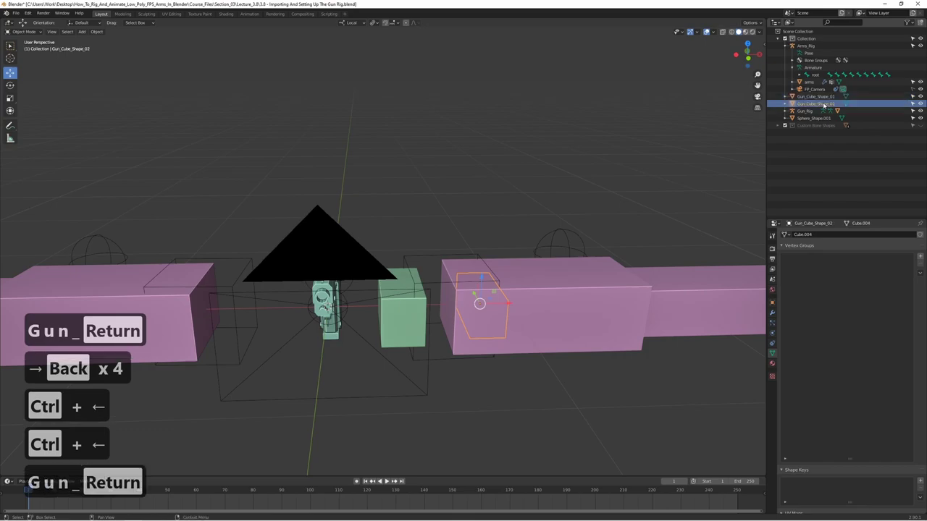
# Rename Sphere_Shape.001 to Gun_Sphere_Shape, then select the Gun shape objects
pyautogui.doubleClick(815, 118)
pyautogui.press('Right')
pyautogui.press('BackSpace')
pyautogui.press('BackSpace')
pyautogui.press('BackSpace')
pyautogui.press('BackSpace')
pyautogui.hotkey('ctrl', 'Left')
pyautogui.hotkey('ctrl', 'Left')
pyautogui.write('Gun_')
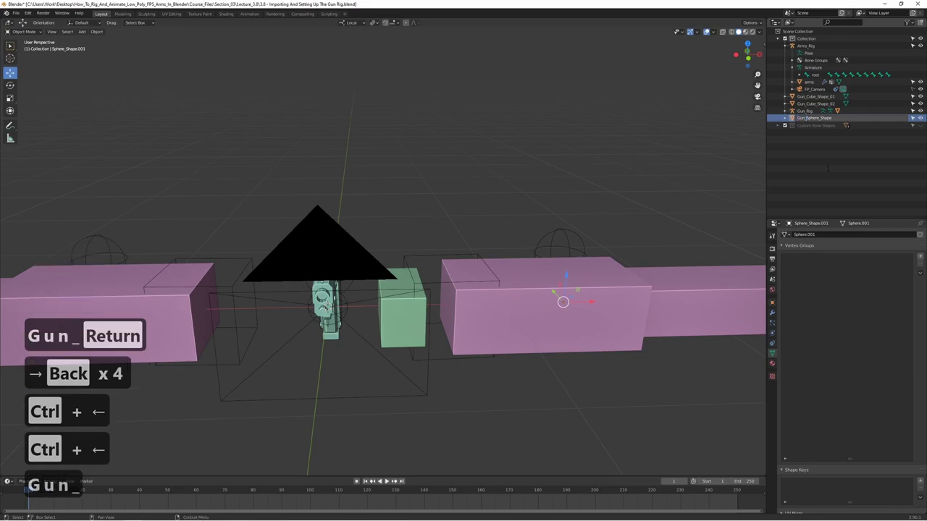
pyautogui.press('Return')
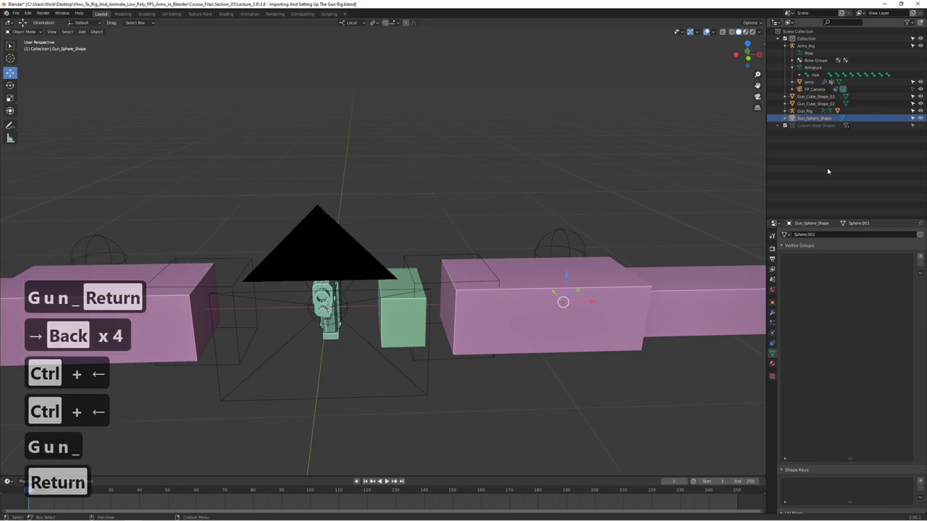
pyautogui.click(804, 103)
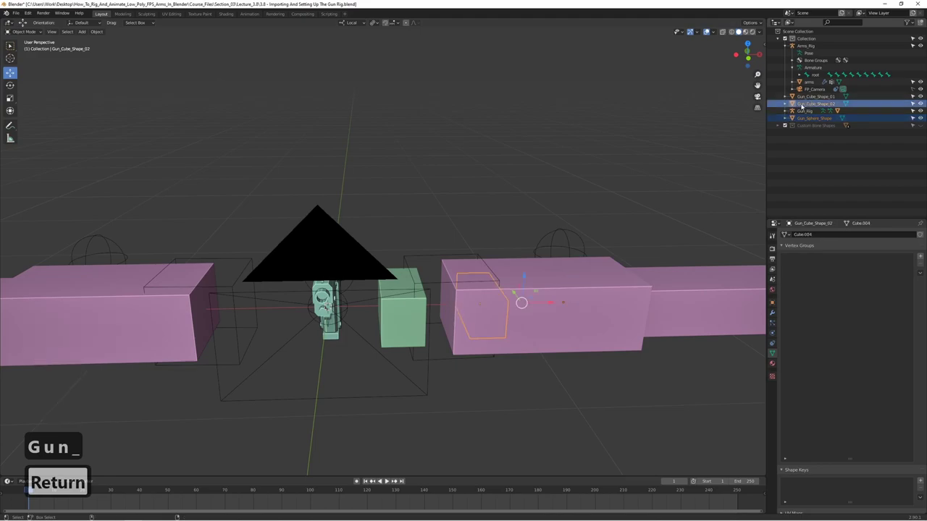
pyautogui.keyDown('ctrl'); pyautogui.click(797, 97); pyautogui.keyUp('ctrl')
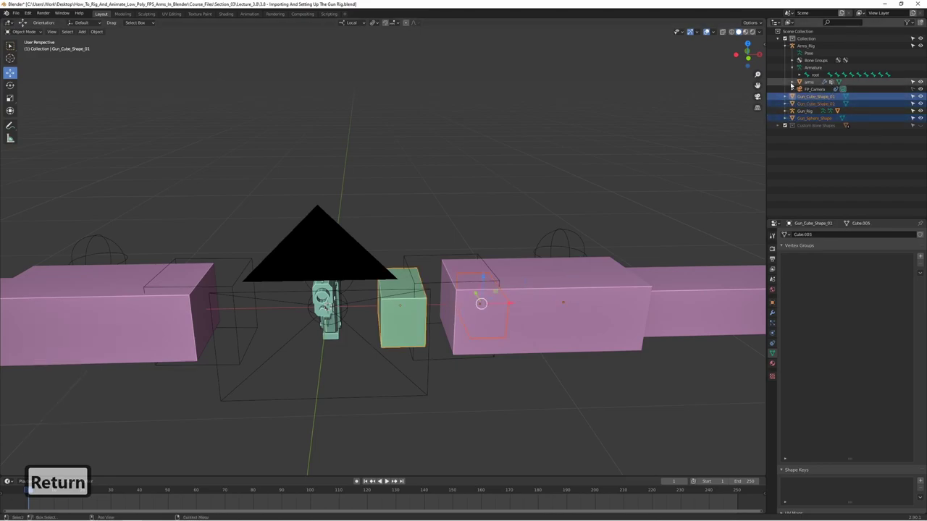
# In wireframe view, send the selected Gun shapes to Custom Bone Shapes, then restore solid shading
pyautogui.press('z')
pyautogui.moveTo(519, 189)
pyautogui.mouseDown(button='middle')
pyautogui.moveTo(492, 172)
pyautogui.moveTo(511, 317)
pyautogui.moveTo(465, 172)
pyautogui.mouseUp(button='middle')
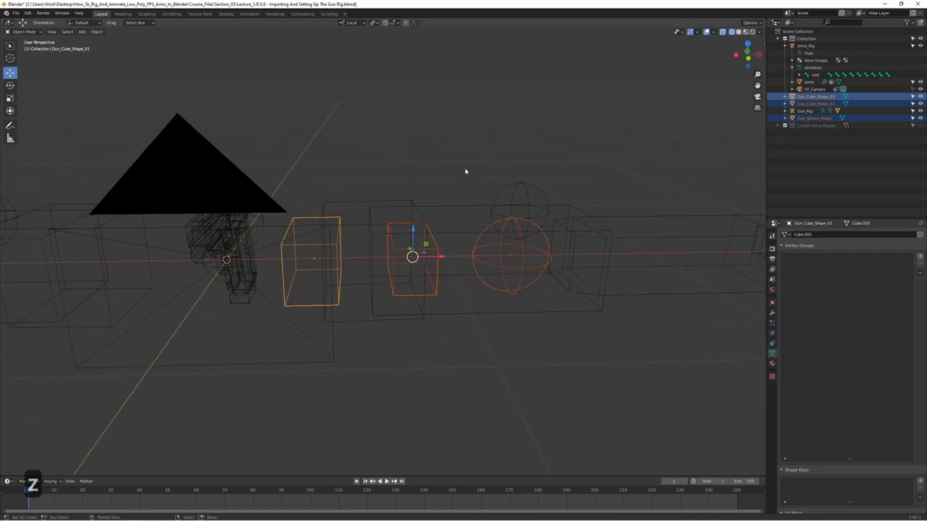
pyautogui.press('m')
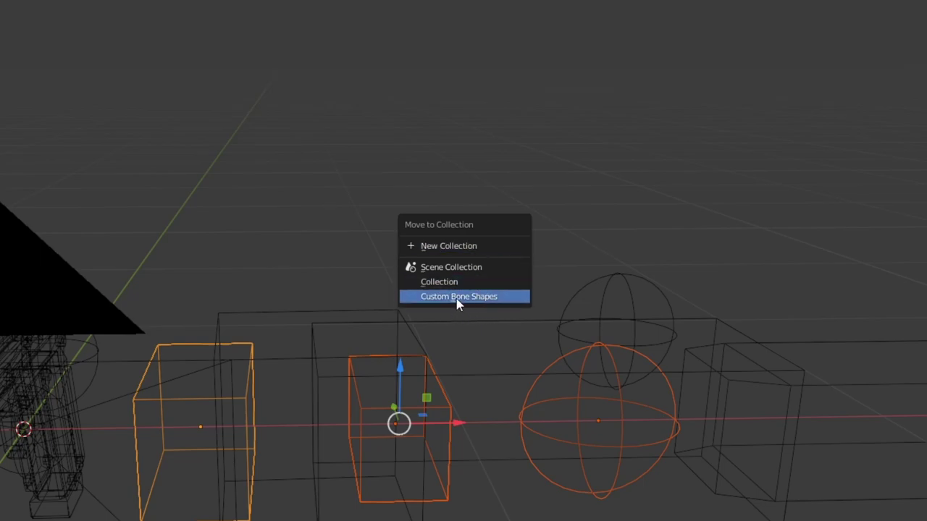
pyautogui.click(457, 297)
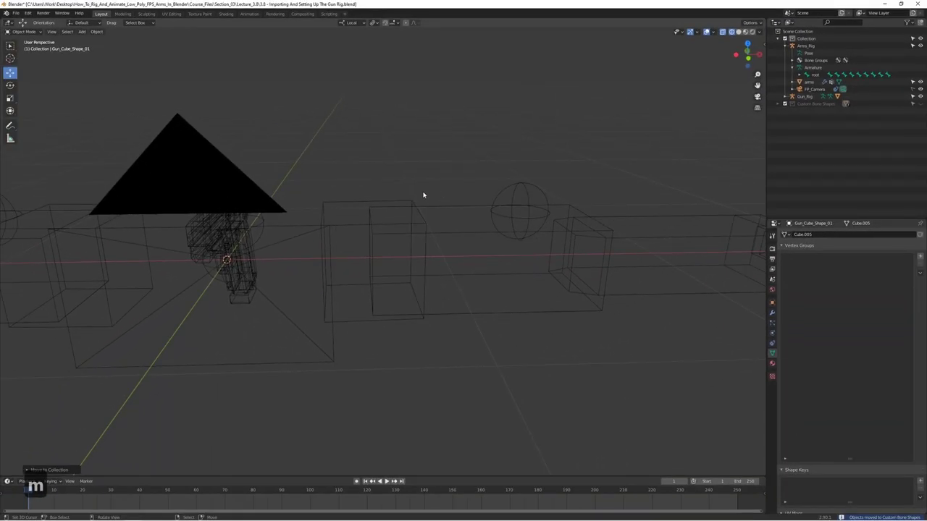
pyautogui.moveTo(378, 232); pyautogui.dragTo(253, 213, button='middle')
pyautogui.moveTo(210, 259)
pyautogui.mouseDown(button='middle')
pyautogui.moveTo(400, 214)
pyautogui.moveTo(386, 204)
pyautogui.mouseUp(button='middle')
pyautogui.press('z')
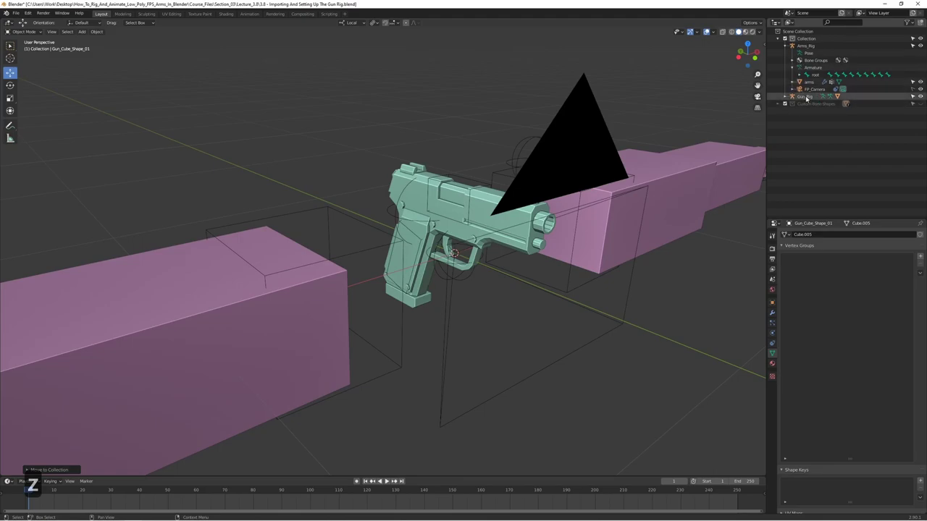
# Expand Gun_Rig in the Outliner to show Pose, Armature.001 and gun, then select Gun_Rig
pyautogui.click(785, 46)
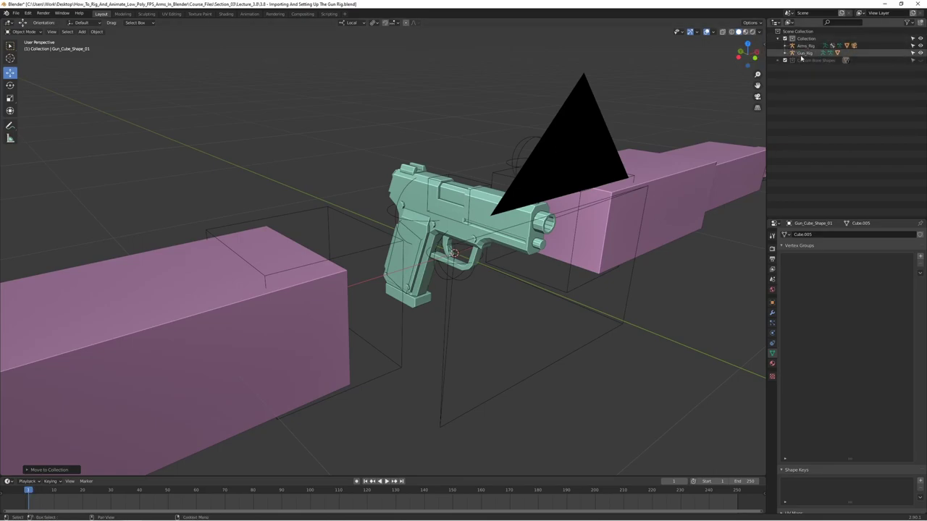
pyautogui.click(786, 46)
pyautogui.click(787, 97)
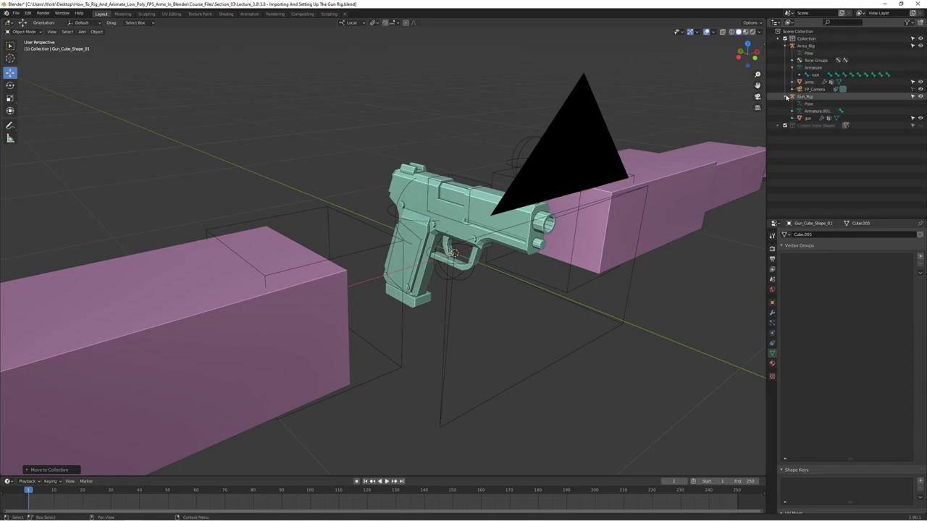
pyautogui.moveTo(710, 103); pyautogui.dragTo(409, 232, button='middle')
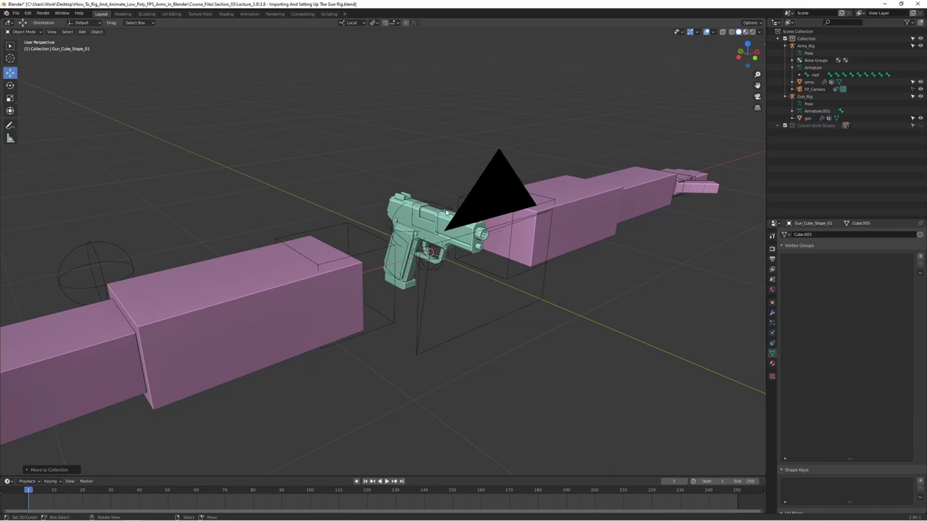
pyautogui.click(431, 203)
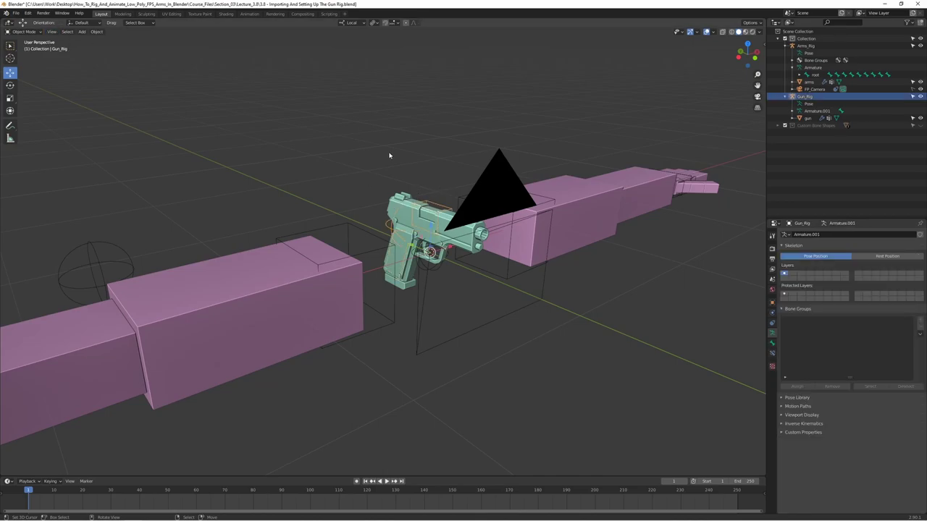
# Move Gun_Rig along Y and set its Location Y to exactly -1.5 m
pyautogui.click(772, 303)
pyautogui.scroll(-1, 397, 248)
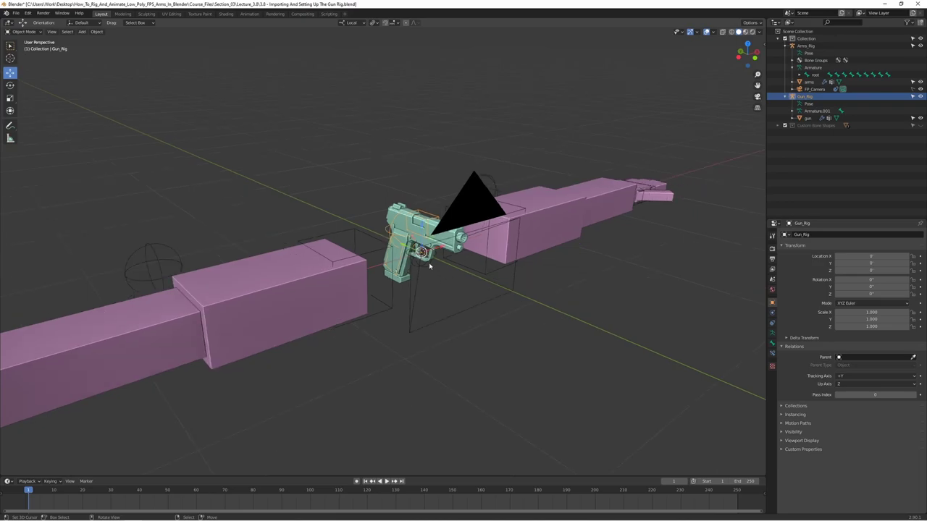
pyautogui.press('g')
pyautogui.press('y')
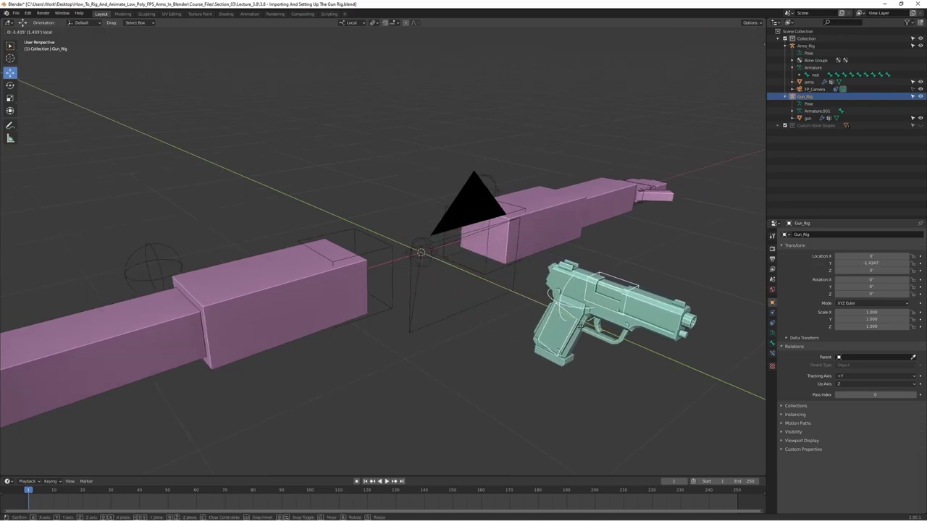
pyautogui.click(493, 268)
pyautogui.moveTo(493, 268); pyautogui.dragTo(624, 259, button='middle')
pyautogui.doubleClick(878, 263)
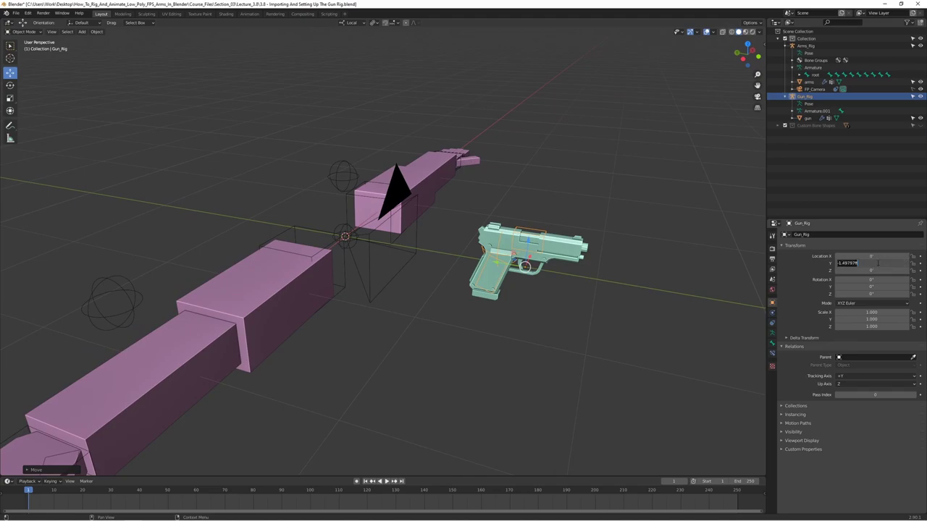
pyautogui.write('-1.5')
pyautogui.press('Return')
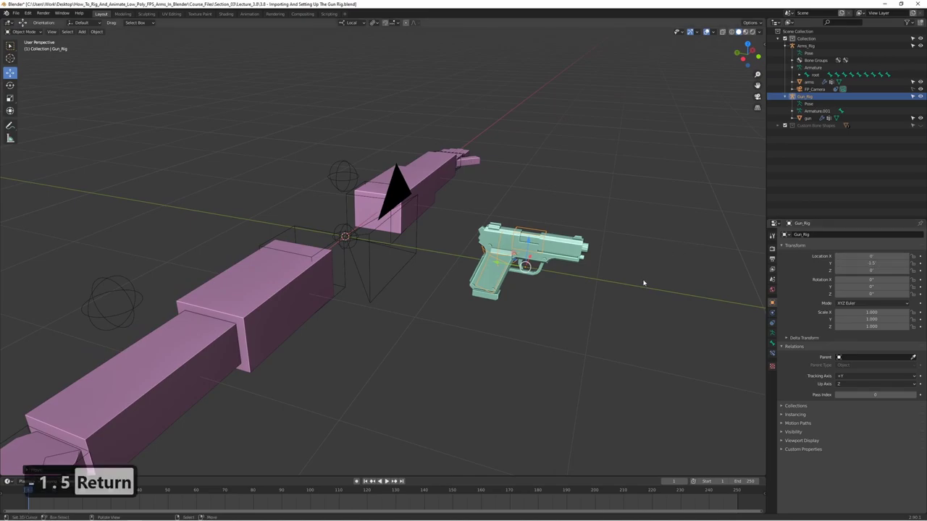
# Check the gun's placement from front and right views, then deselect the gun rig
pyautogui.press('KP_1')
pyautogui.press('KP_3')
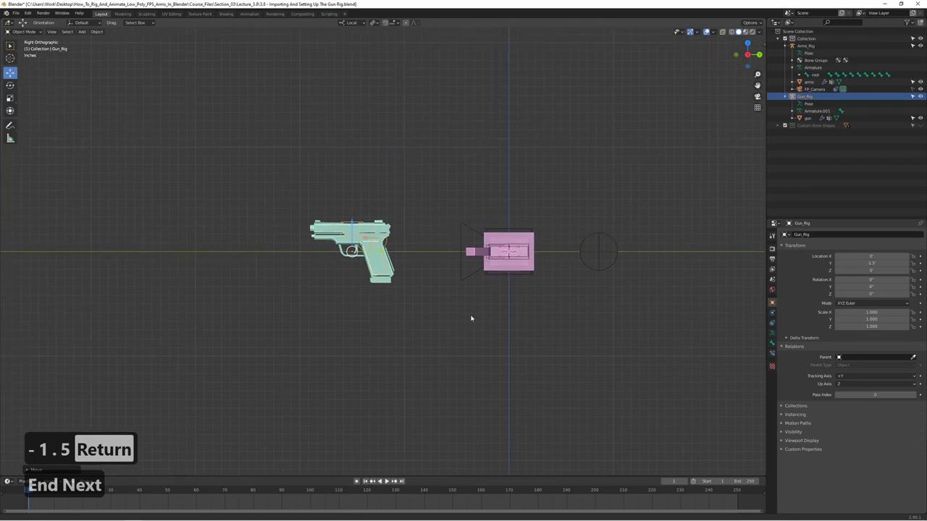
pyautogui.moveTo(470, 319); pyautogui.dragTo(471, 315, button='middle')
pyautogui.moveTo(354, 228); pyautogui.dragTo(489, 248, button='middle')
pyautogui.click(390, 247)
pyautogui.moveTo(390, 247)
pyautogui.mouseDown(button='middle')
pyautogui.moveTo(492, 231)
pyautogui.moveTo(522, 265)
pyautogui.moveTo(387, 239)
pyautogui.mouseUp(button='middle')
pyautogui.scroll(3, 493, 232)
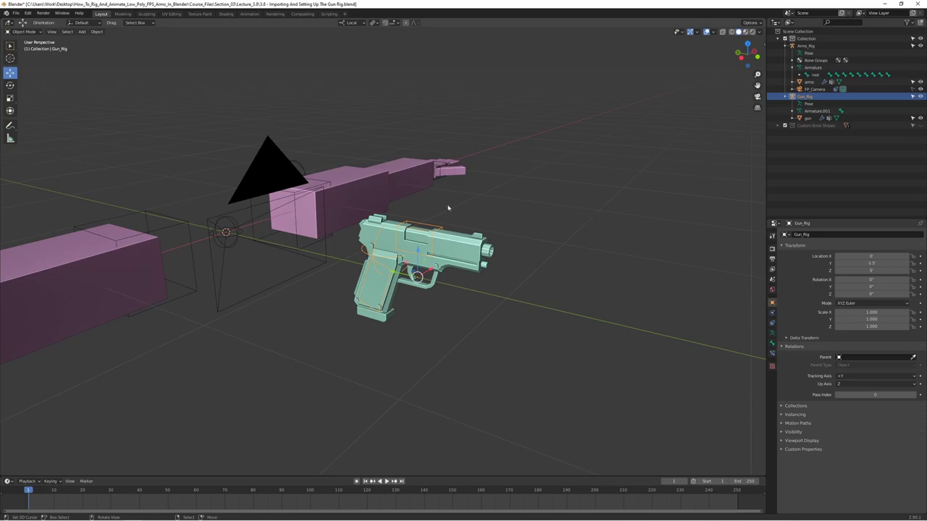
pyautogui.click(399, 304)
pyautogui.moveTo(399, 304); pyautogui.dragTo(438, 295, button='middle')
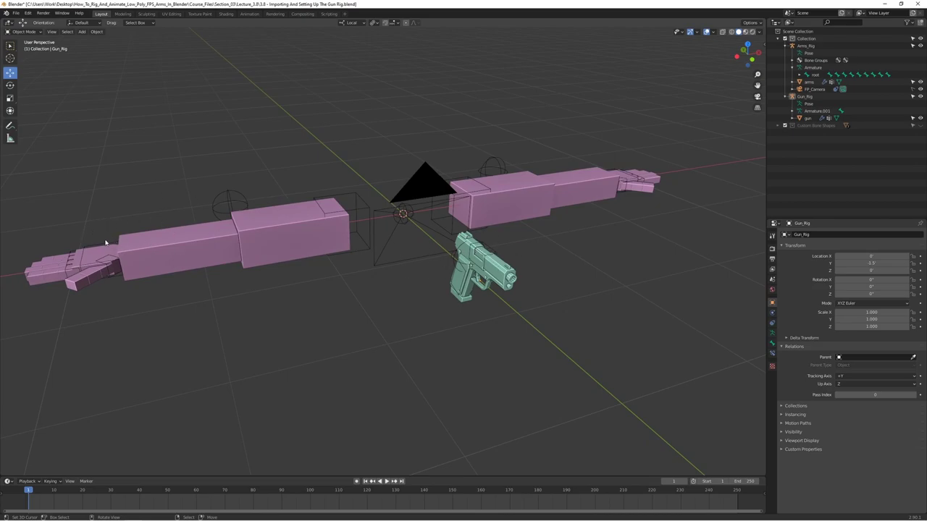
pyautogui.moveTo(106, 242); pyautogui.dragTo(244, 285, button='middle')
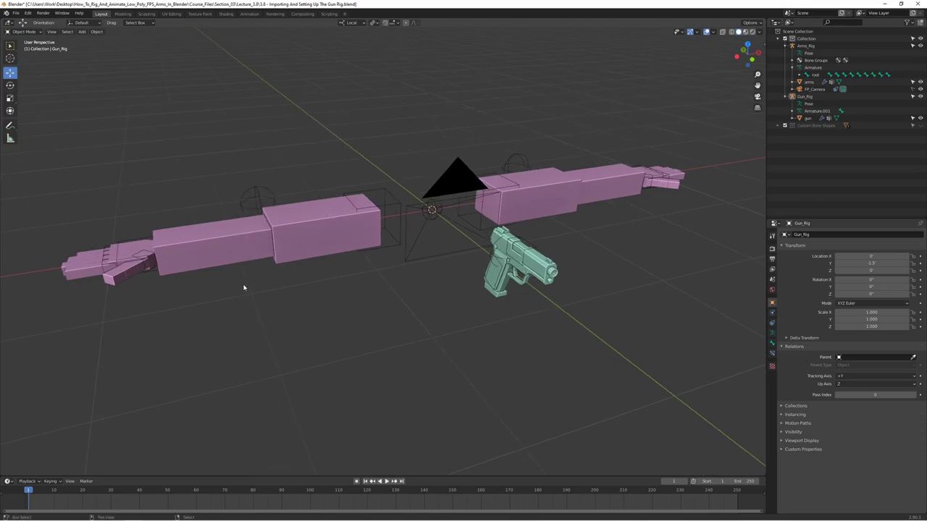
pyautogui.click(143, 239)
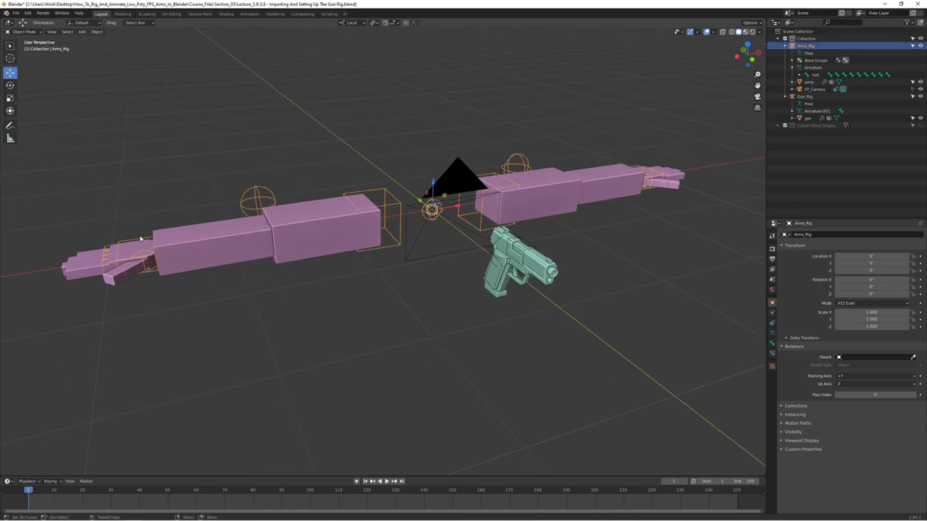
pyautogui.click(152, 285)
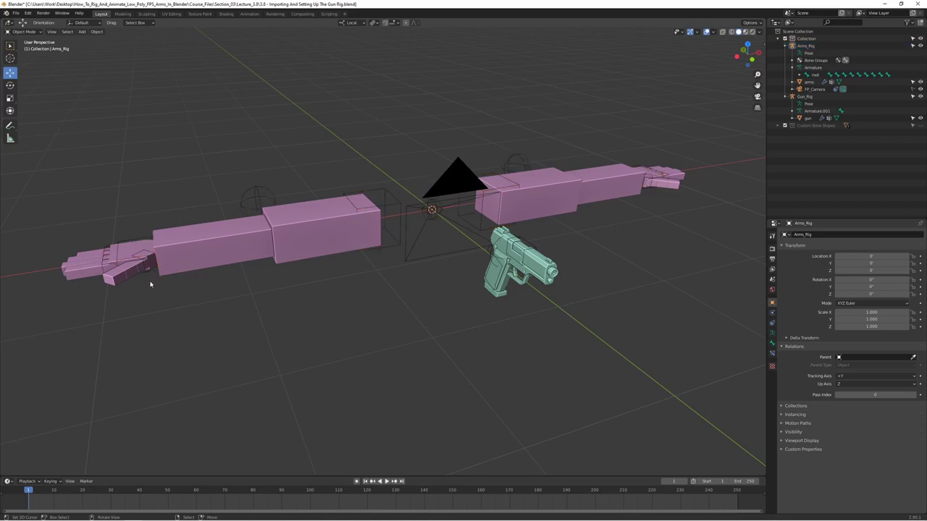